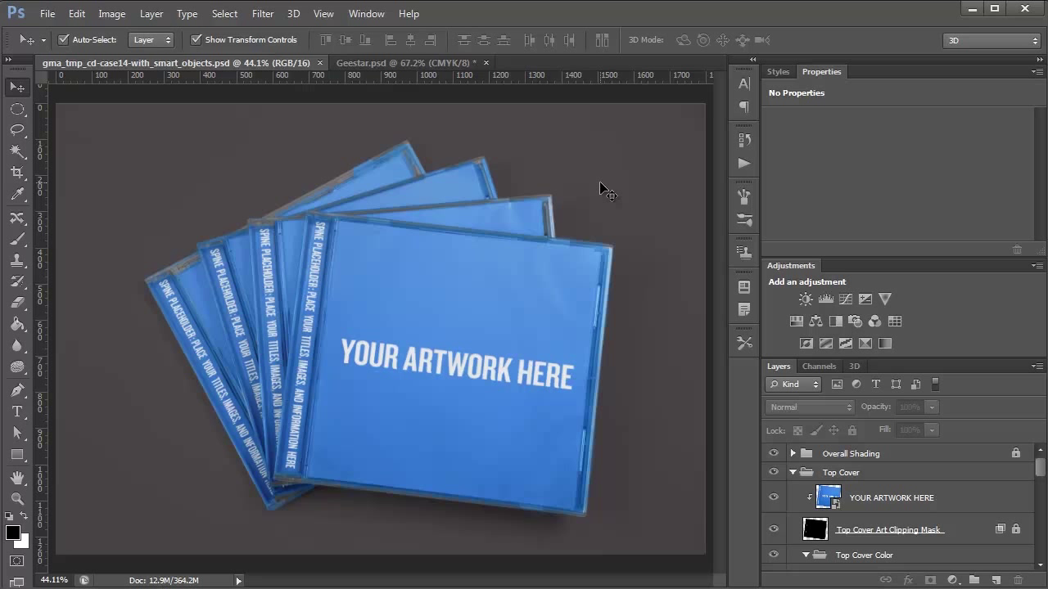
- Select all of the Geestar cover, then open the mockup's YOUR ARTWORK HERE smart object
click(420, 61)
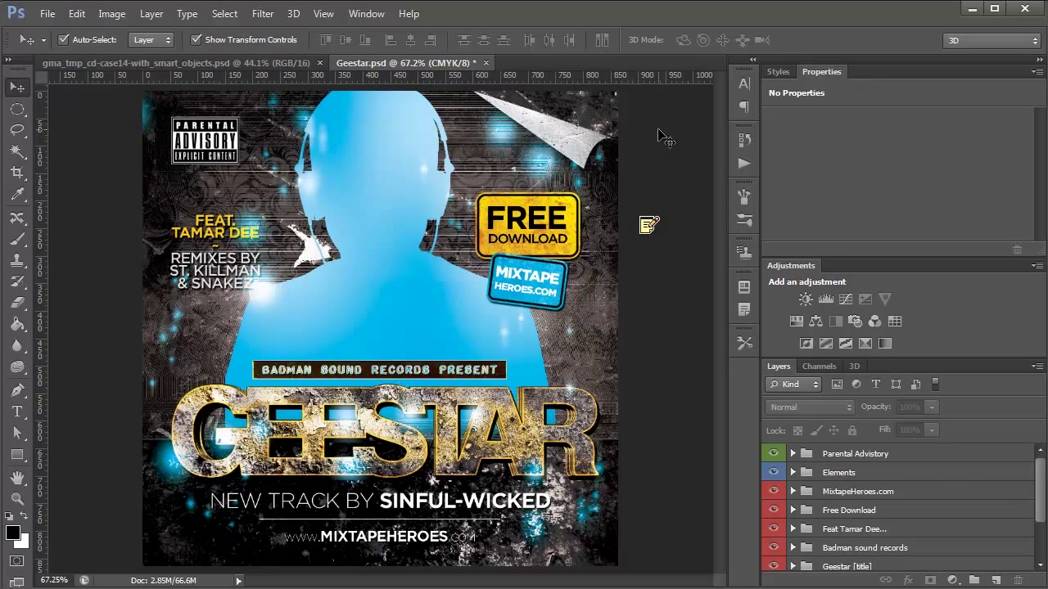
key(ctrl+a)
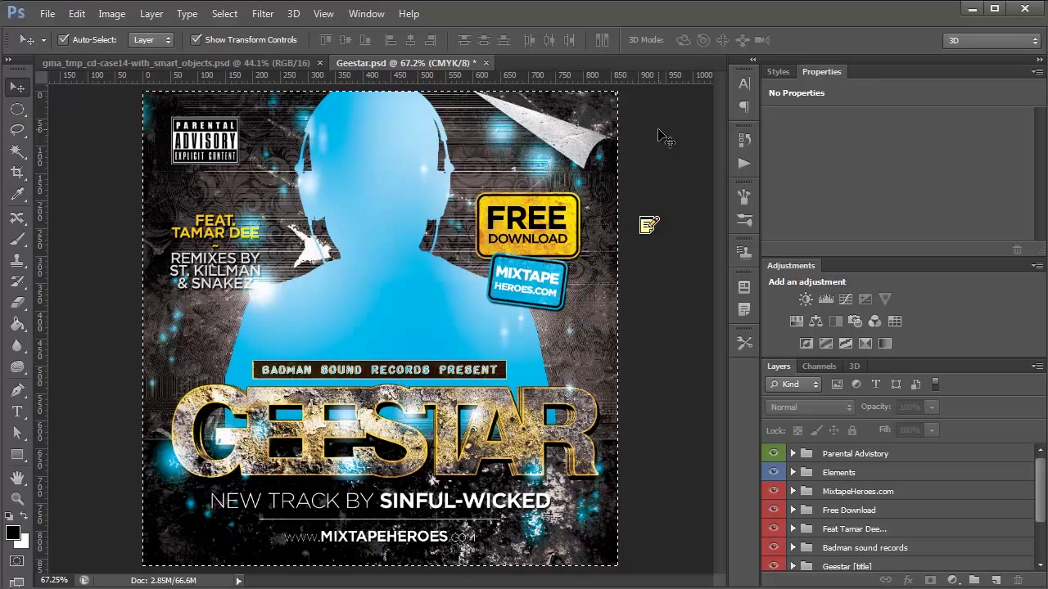
click(241, 60)
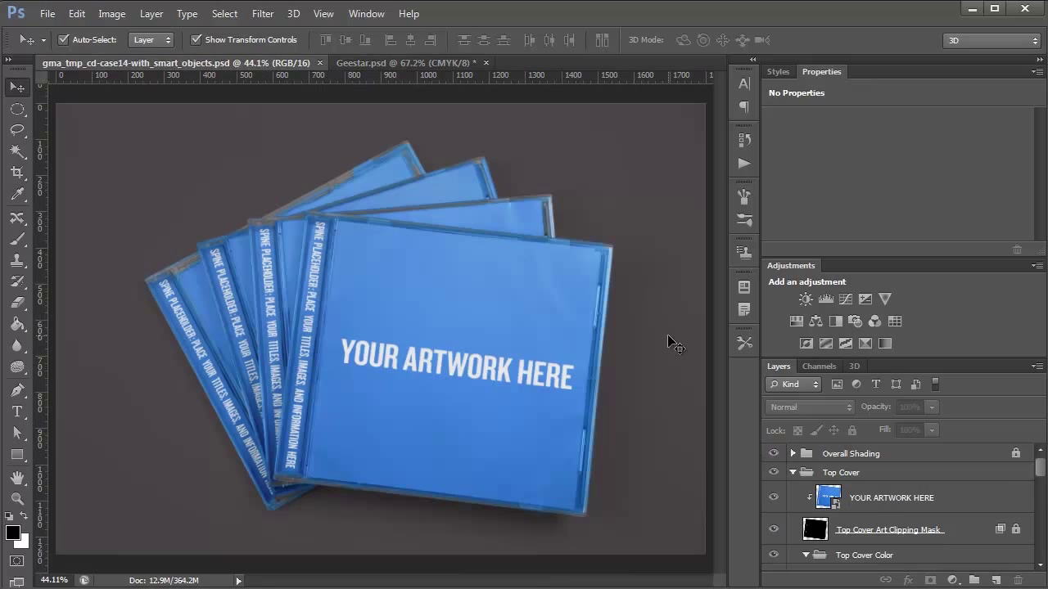
click(825, 499)
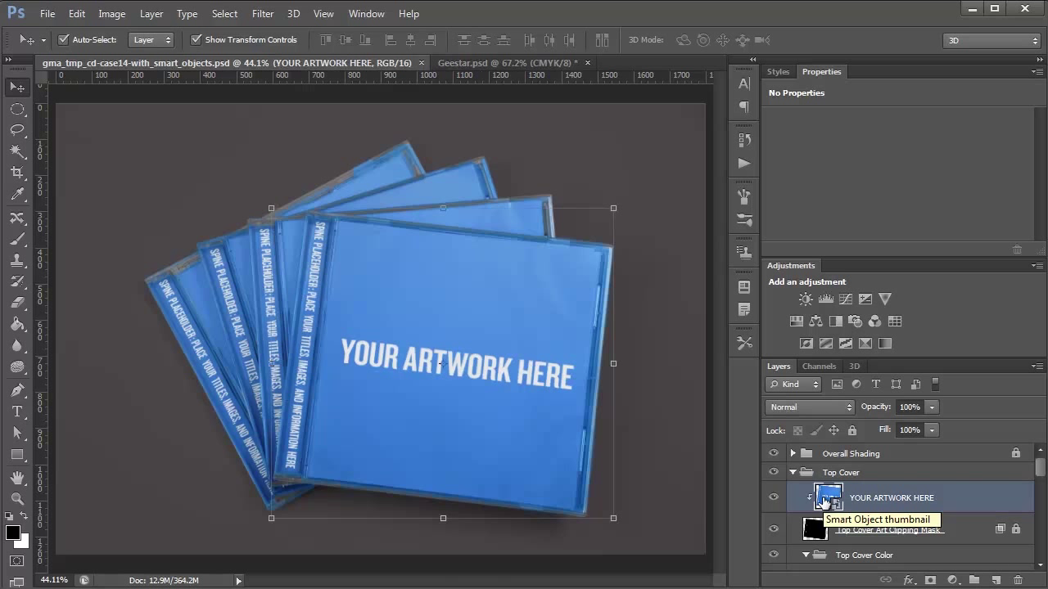
double_click(825, 499)
- Paste the Geestar cover into the placeholder smart object, then save and close it
key(ctrl+v)
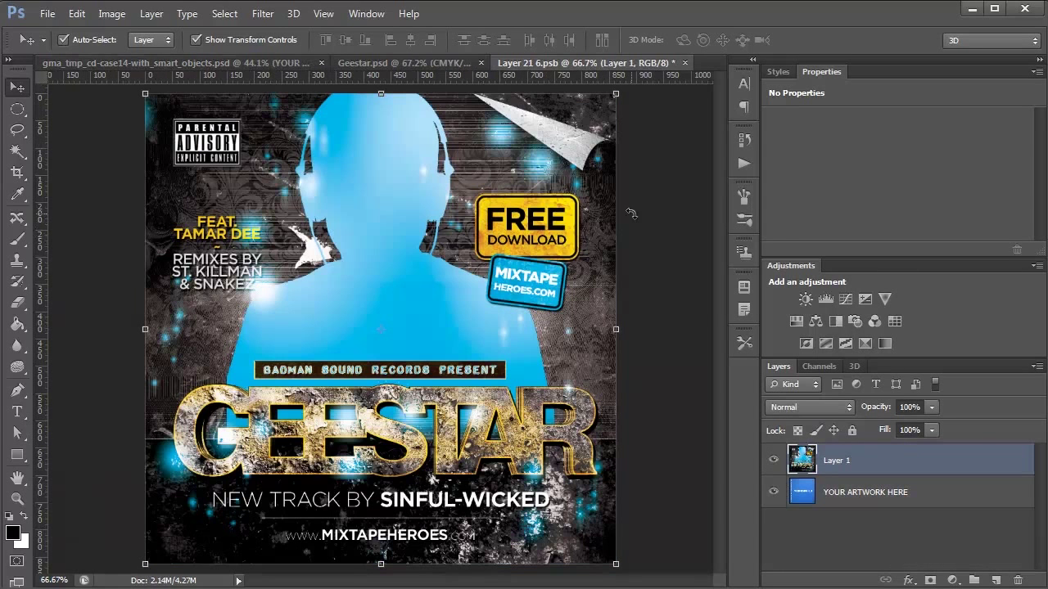
key(ctrl+s)
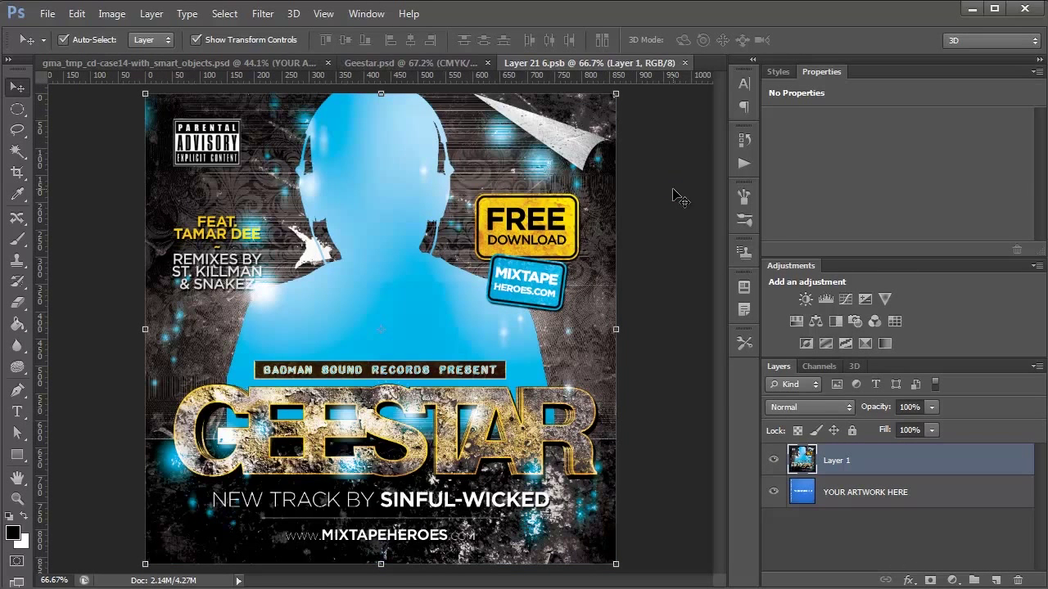
key(ctrl+w)
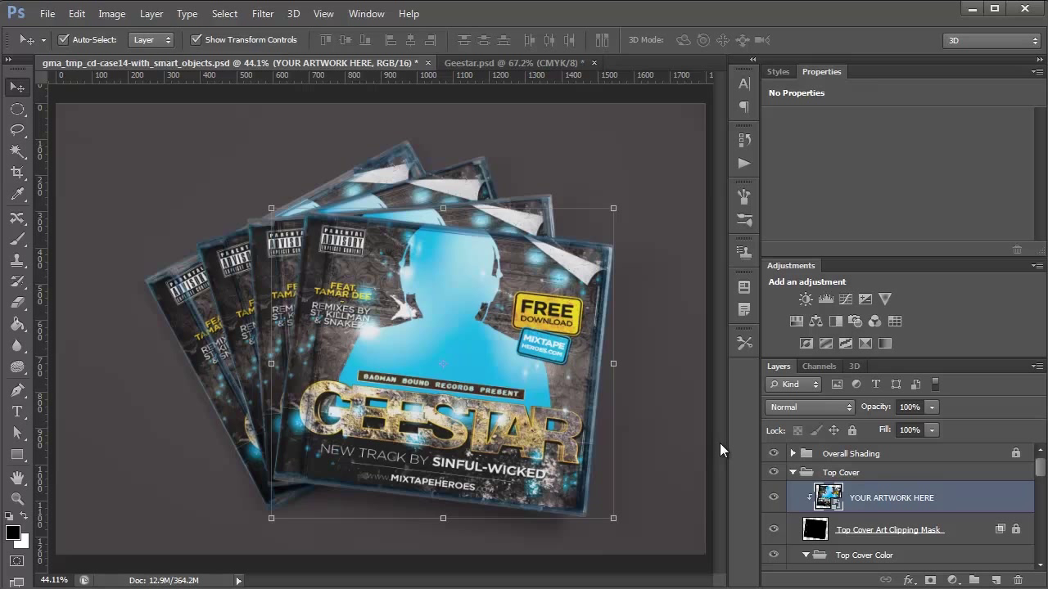
- Hide the Blue tint layer on the top cover
scroll(872, 484, down, 1)
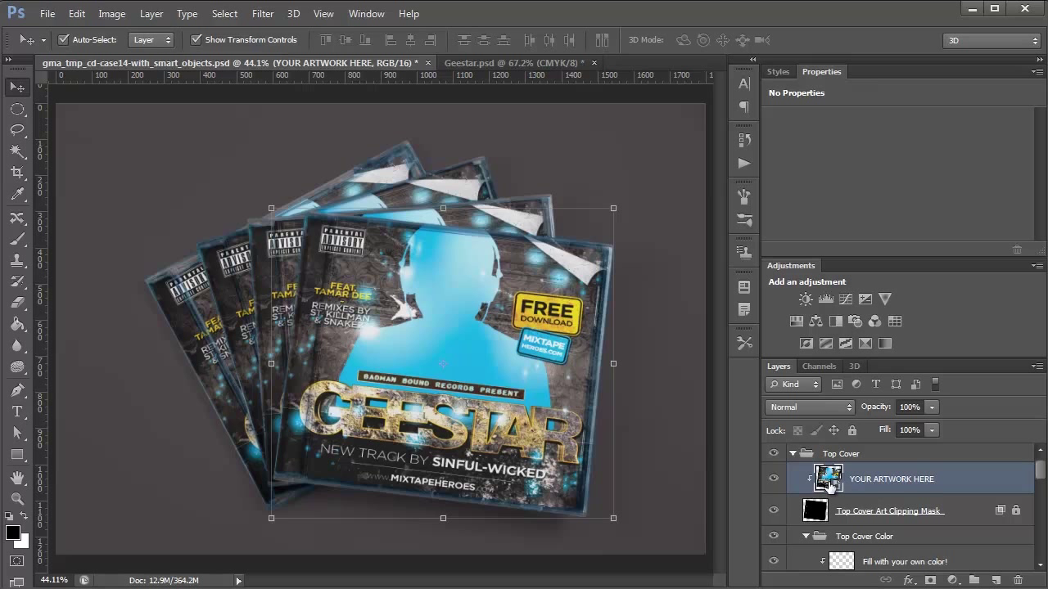
scroll(833, 473, down, 2)
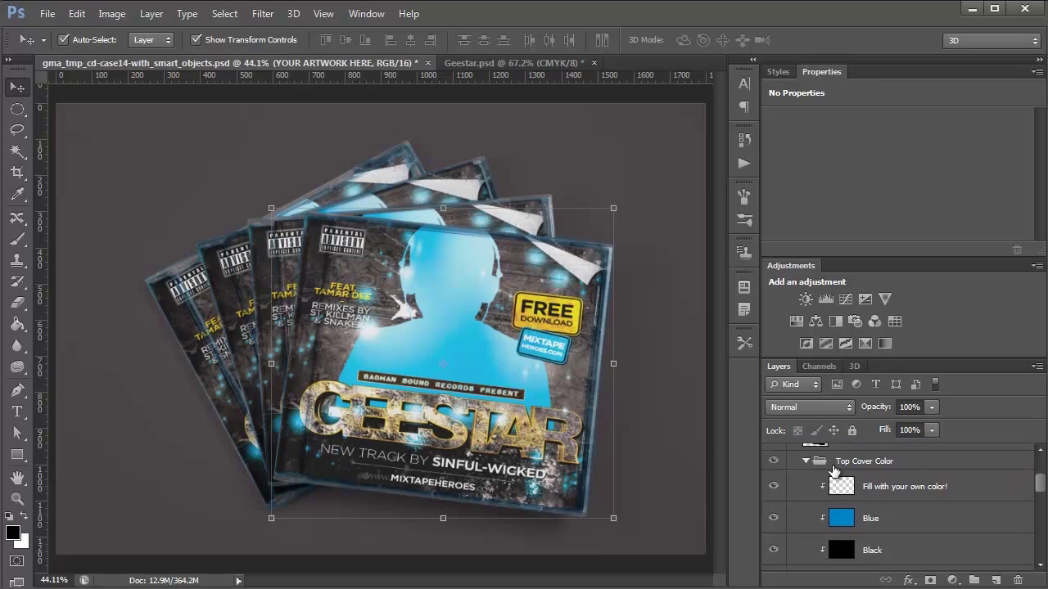
scroll(868, 470, down, 1)
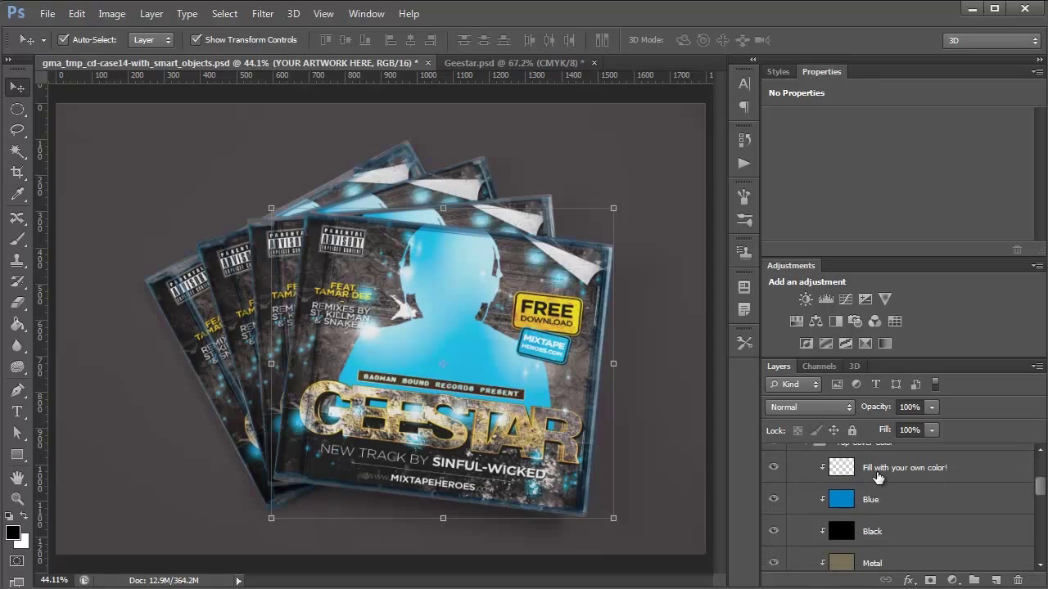
click(773, 499)
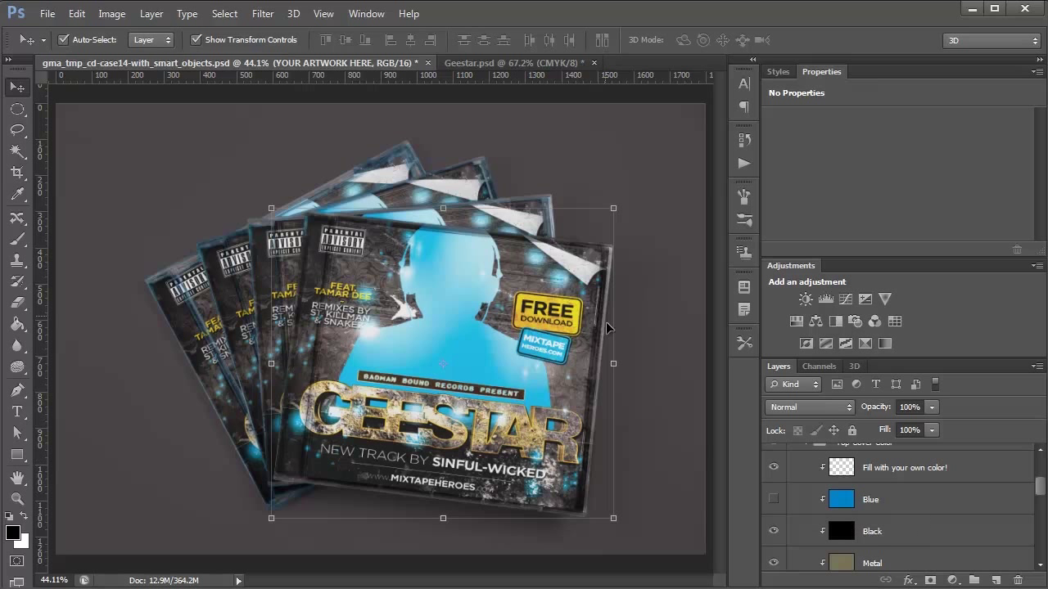
- Expand the Second, Third and Bottom Cover groups to check their Fill, Blue and Black layers
scroll(851, 503, down, 4)
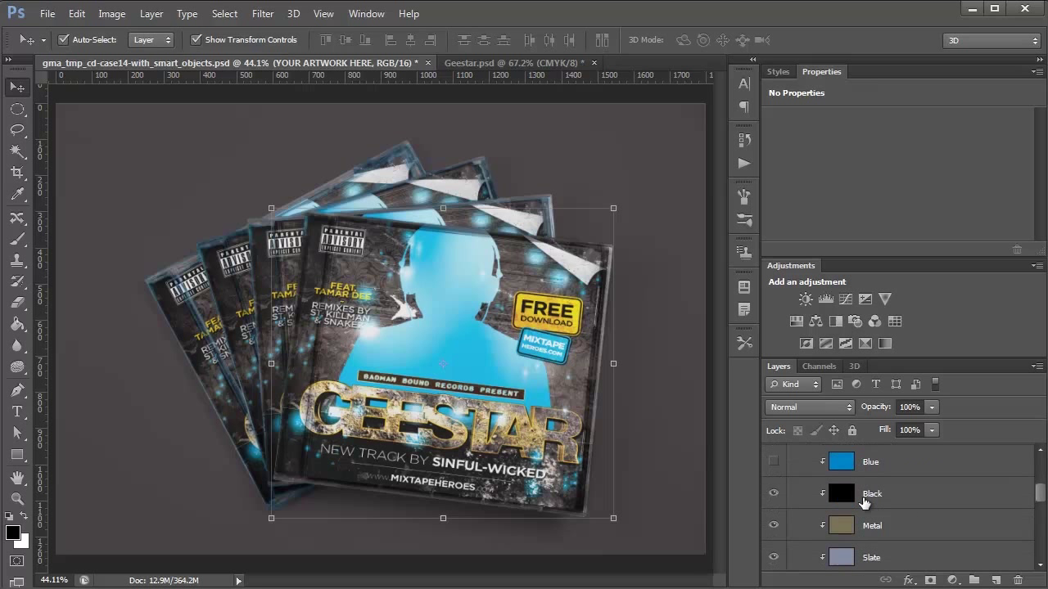
scroll(863, 502, down, 2)
click(792, 483)
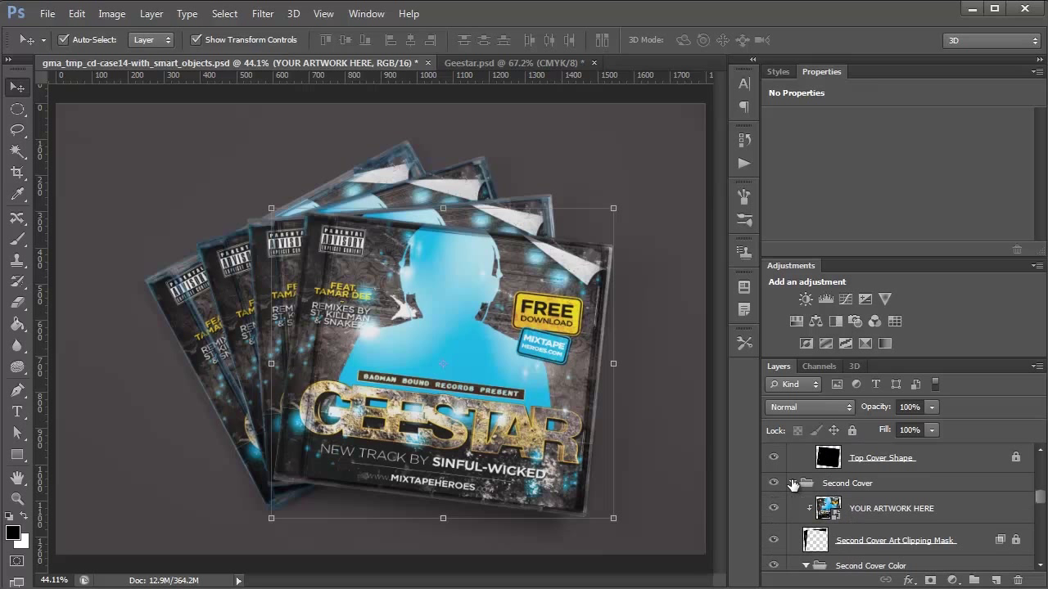
scroll(807, 536, down, 2)
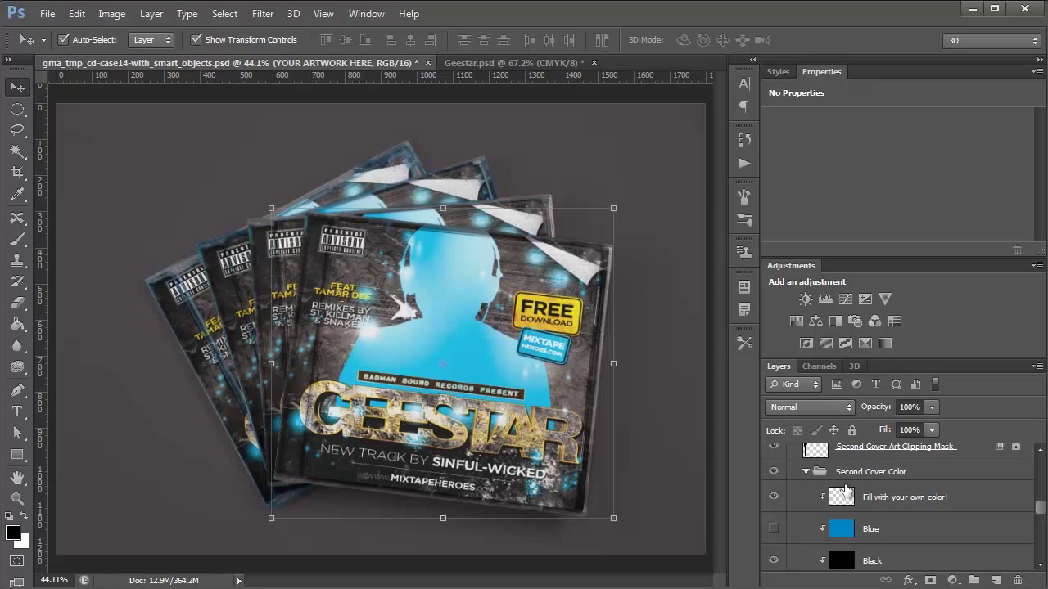
scroll(843, 491, down, 3)
click(792, 531)
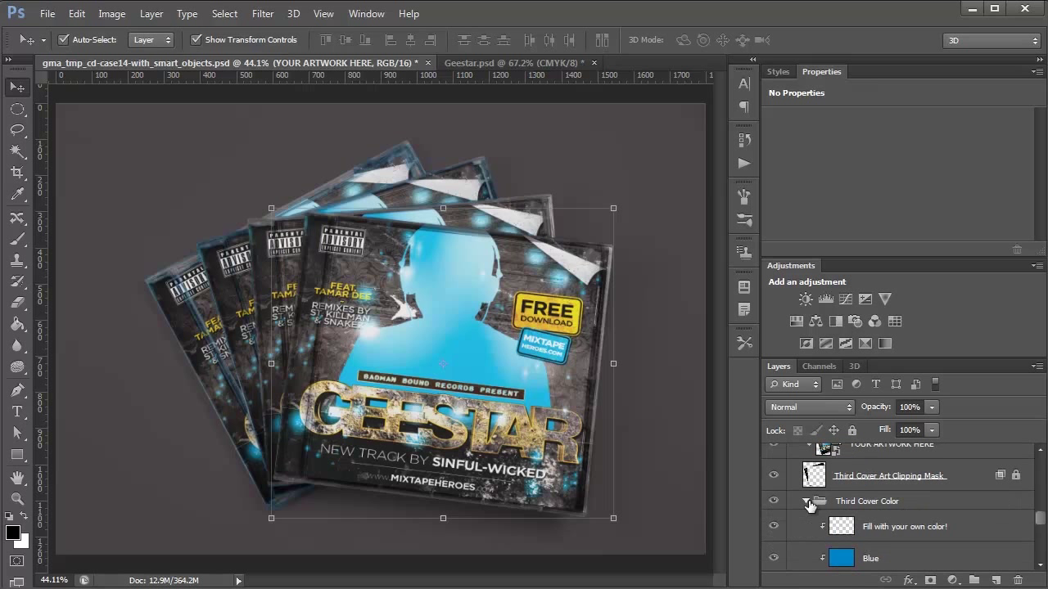
scroll(773, 532, down, 1)
scroll(781, 528, down, 4)
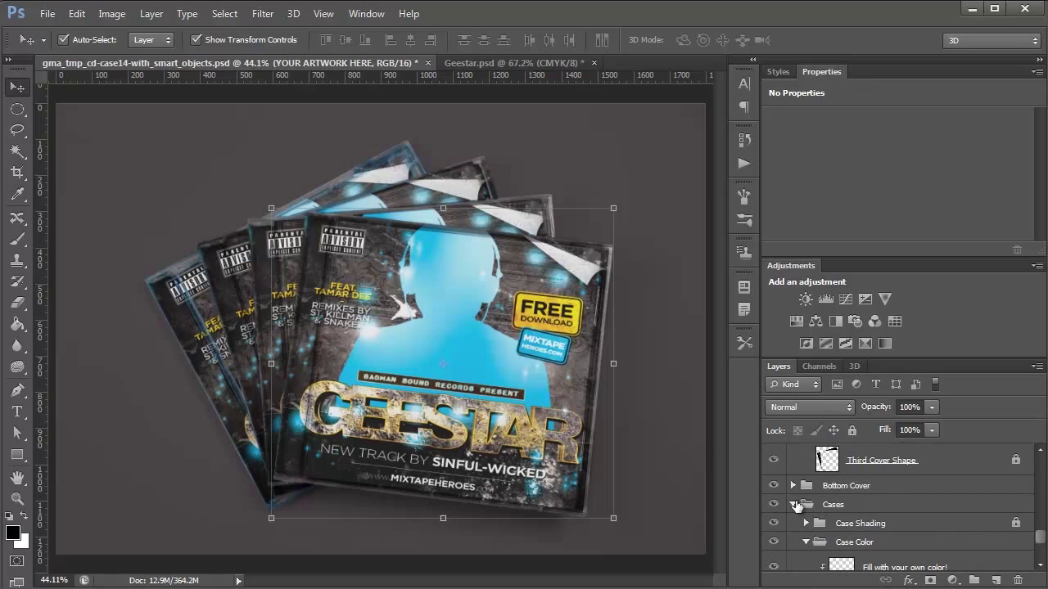
click(793, 486)
scroll(796, 499, down, 3)
click(703, 570)
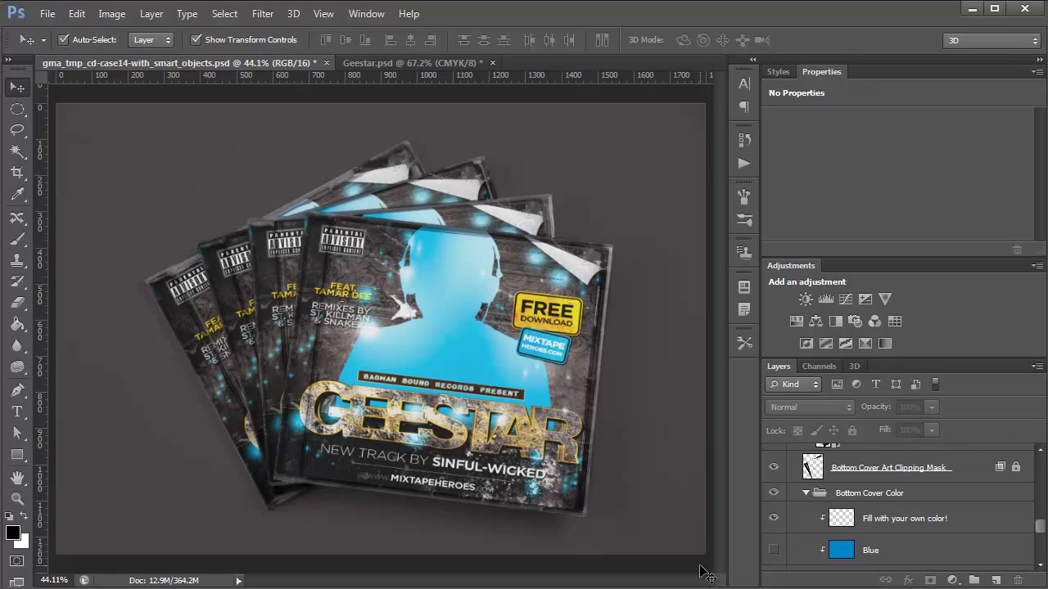
scroll(893, 540, up, 5)
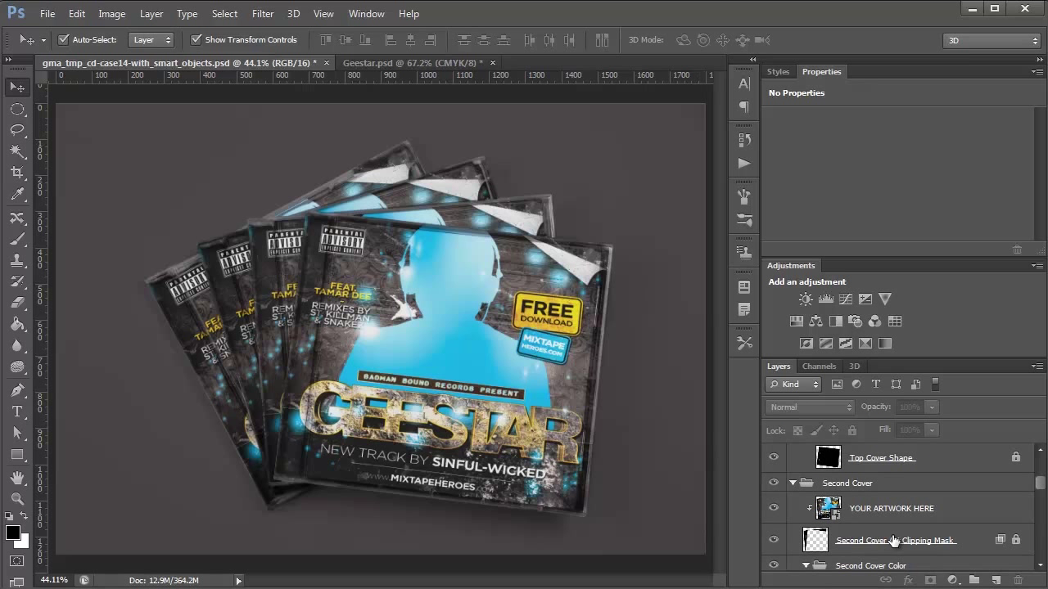
scroll(893, 540, up, 5)
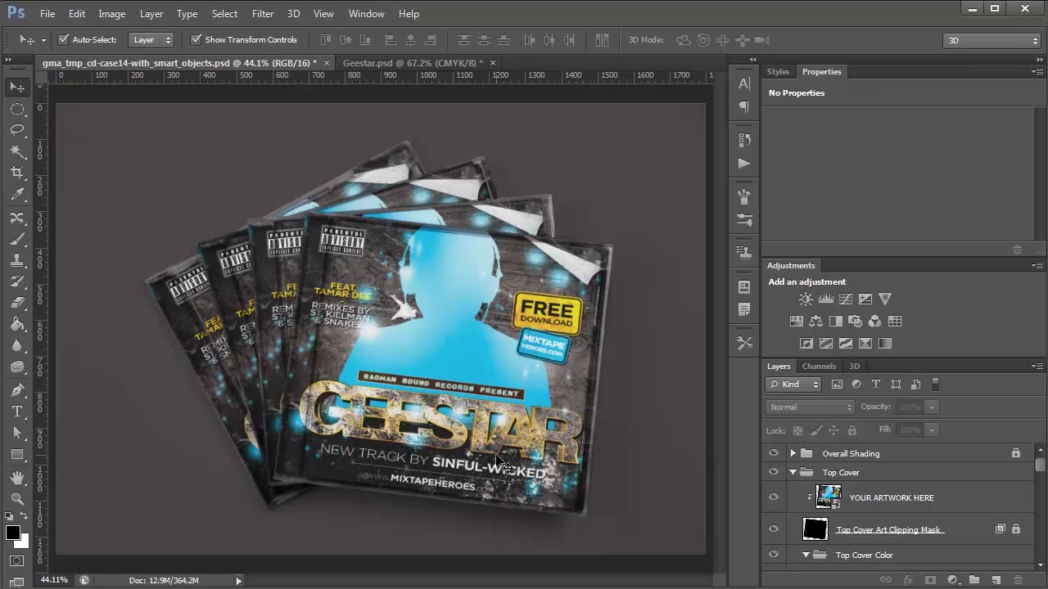
- Make a New Smart Object via Copy of the top cover artwork and delete the original layer
right_click(945, 497)
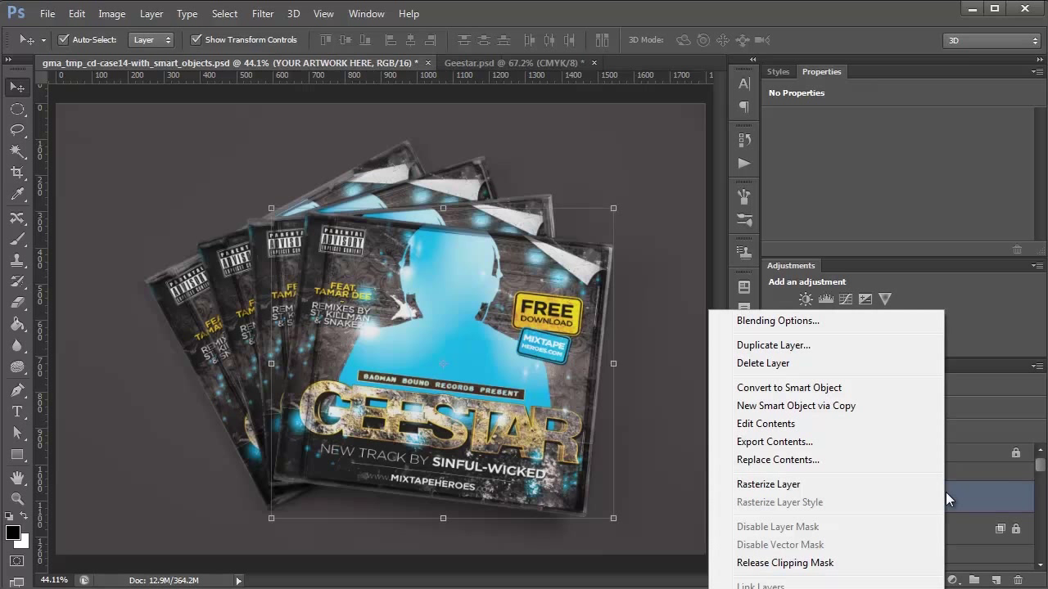
click(824, 408)
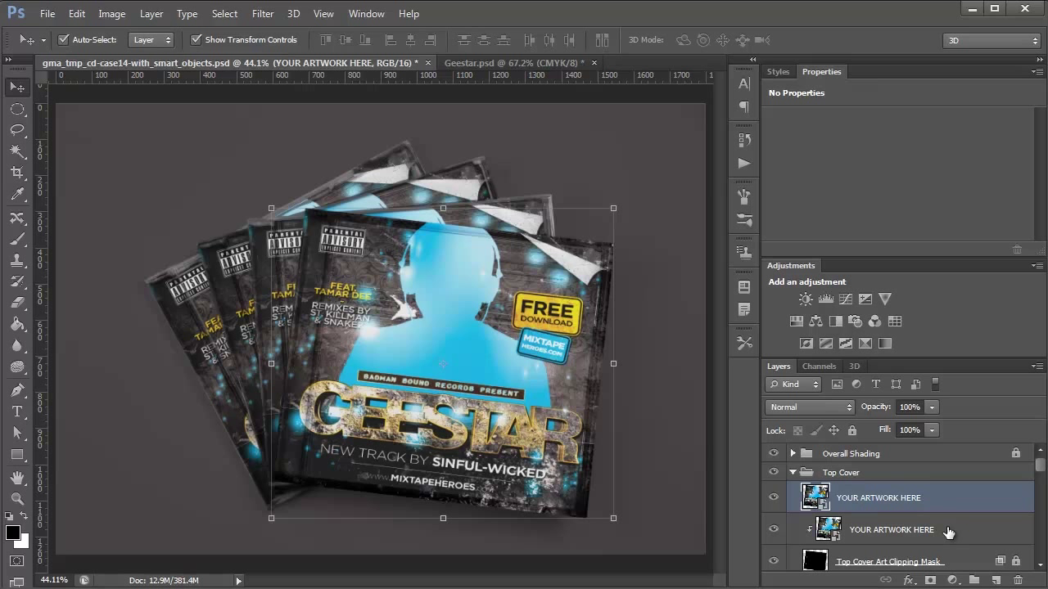
click(948, 531)
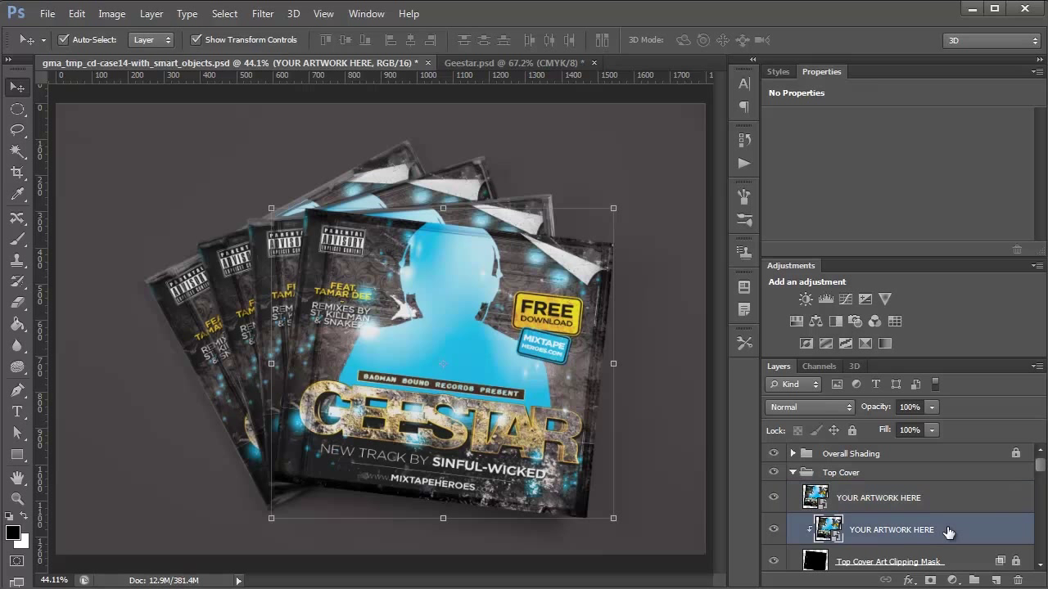
key(Delete)
- Clip the new artwork copy to the top cover shape and open its contents
click(939, 497)
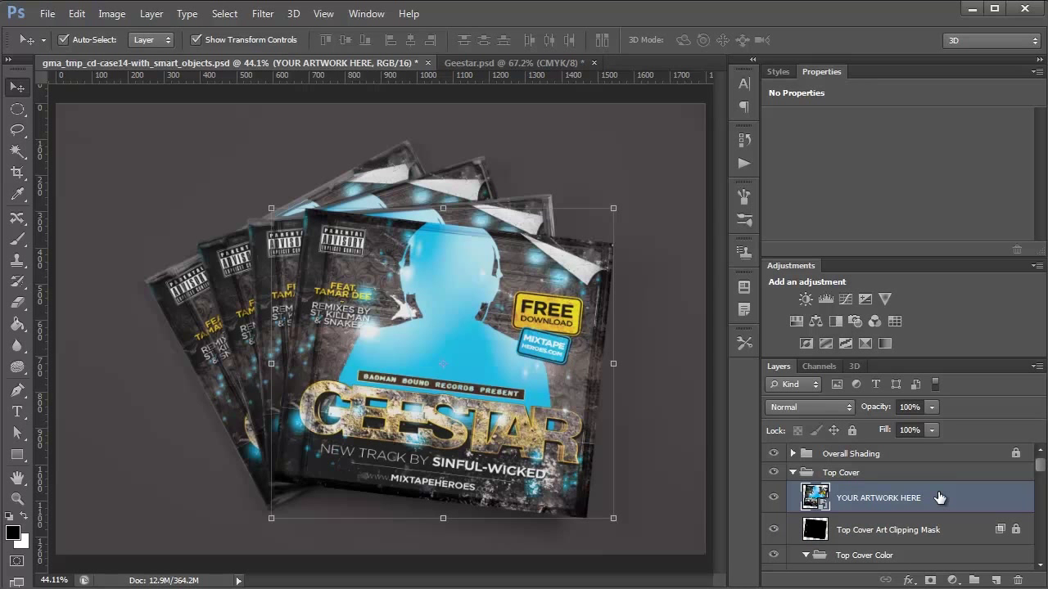
right_click(939, 498)
click(822, 501)
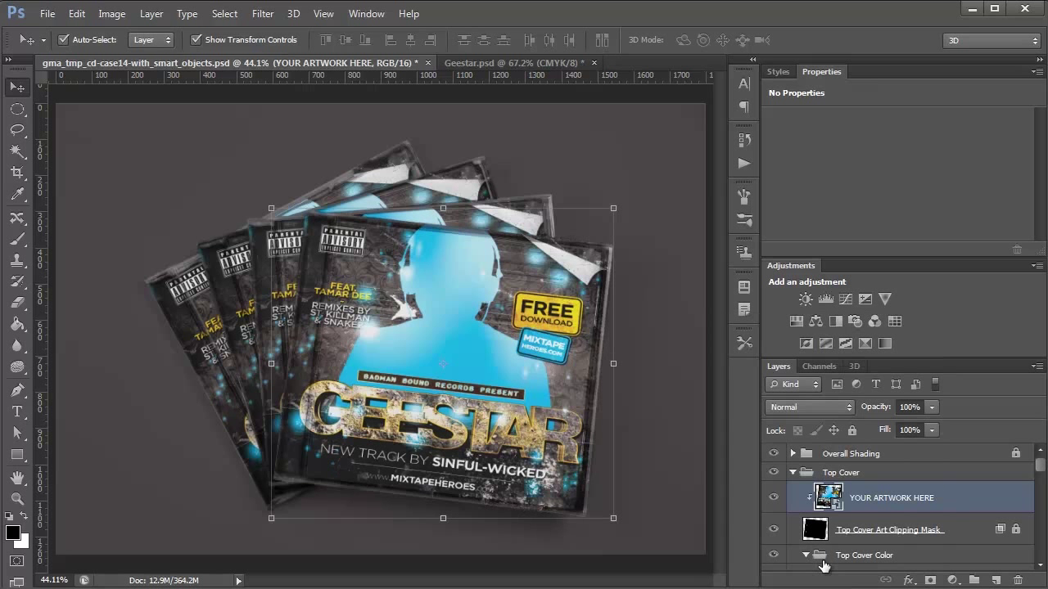
double_click(828, 497)
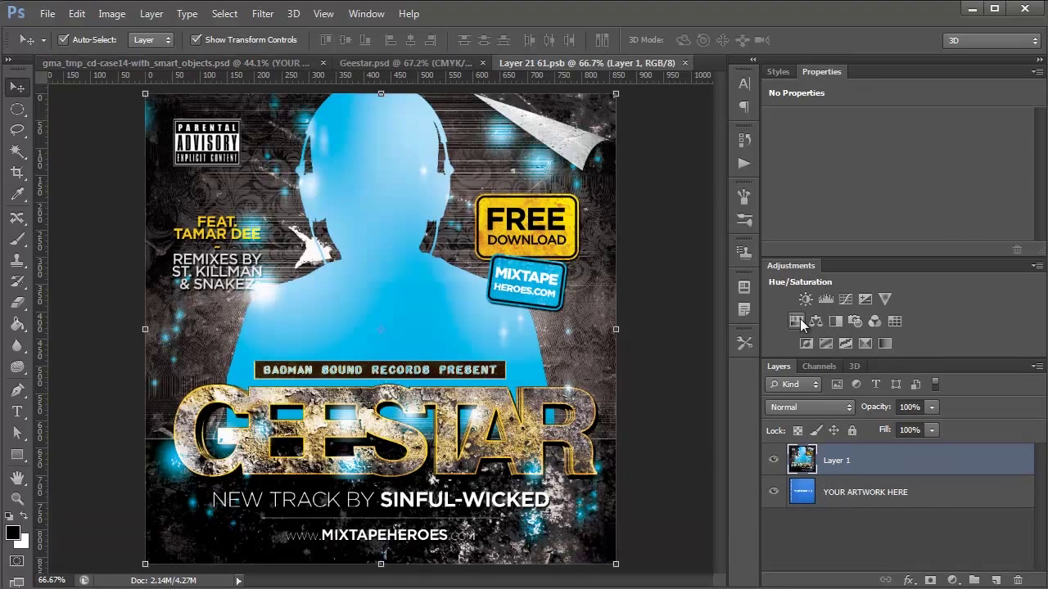
- Add a Hue/Saturation adjustment with Hue -145 to the top cover artwork, then save and close it
click(798, 321)
drag(894, 179, 790, 203)
key(ctrl+s)
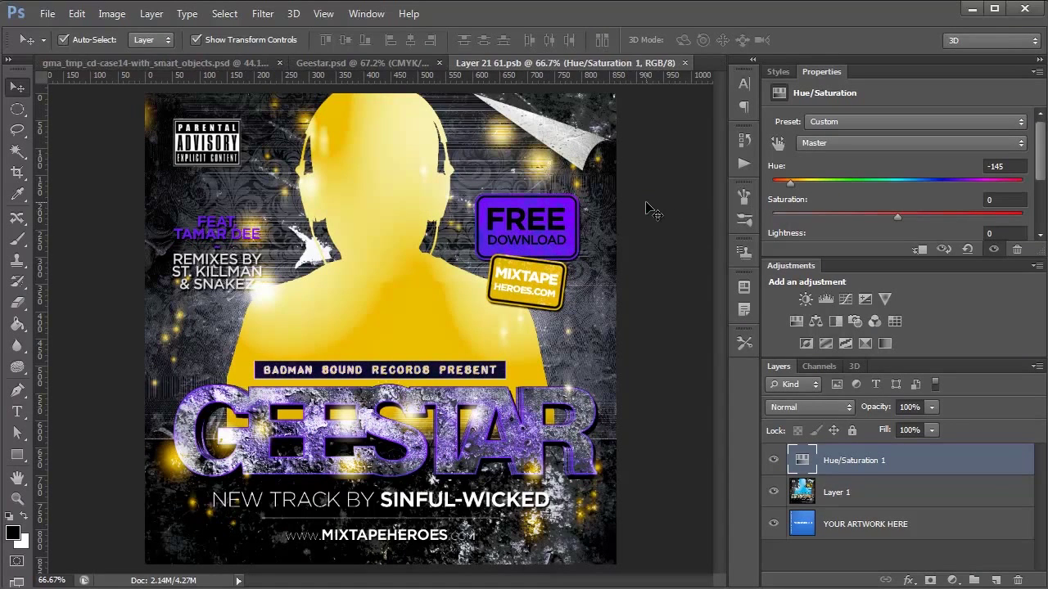
key(ctrl+w)
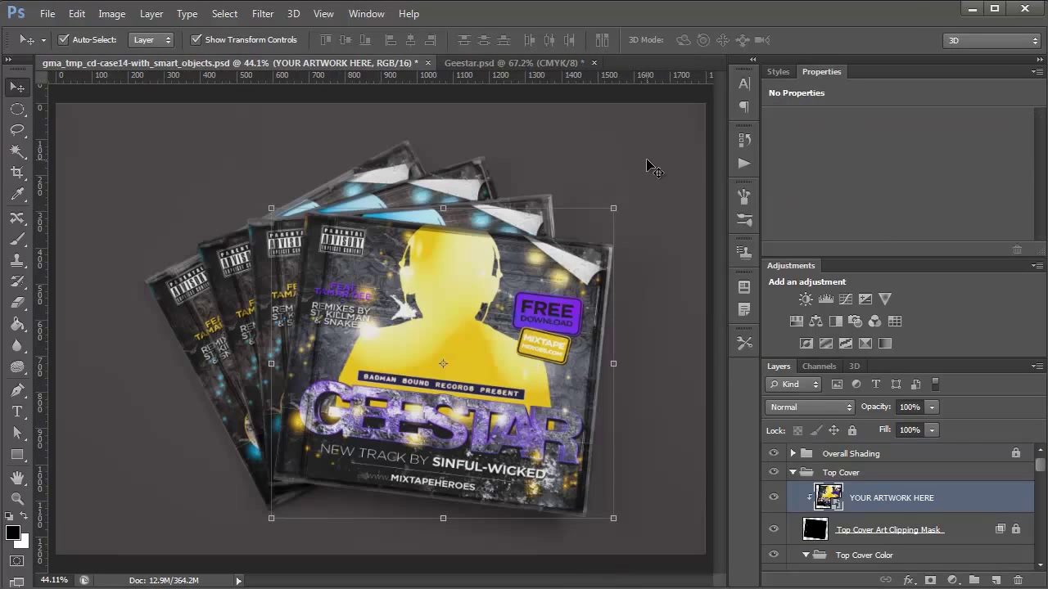
click(646, 93)
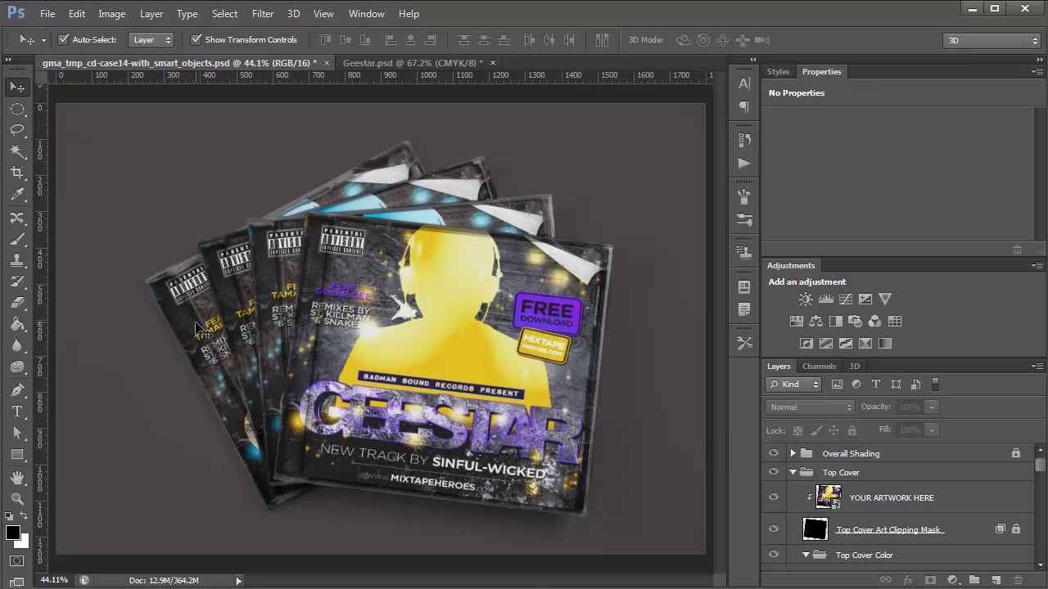
- Toggle the background shading layer off and back on to compare
scroll(886, 513, down, 5)
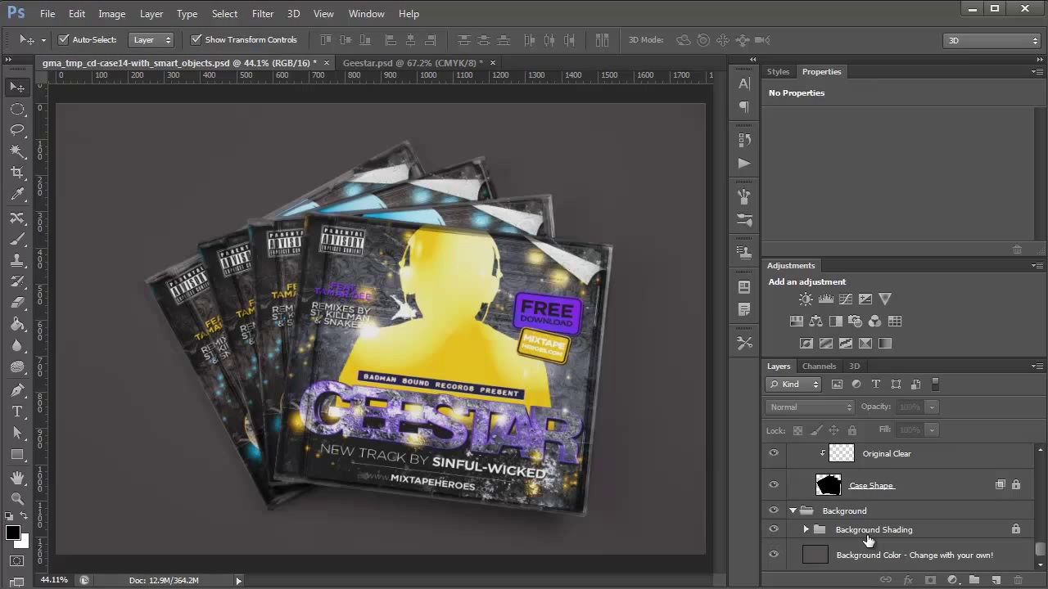
click(773, 530)
click(773, 532)
- Fill the Background Color layer with white using the Paint Bucket
click(864, 559)
key(g)
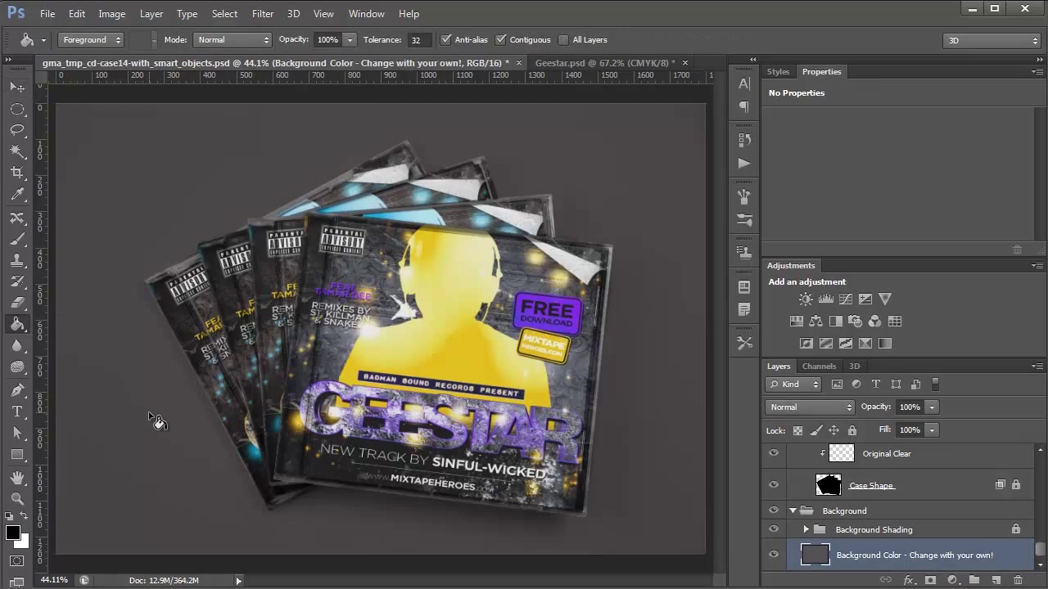
key(x)
click(338, 401)
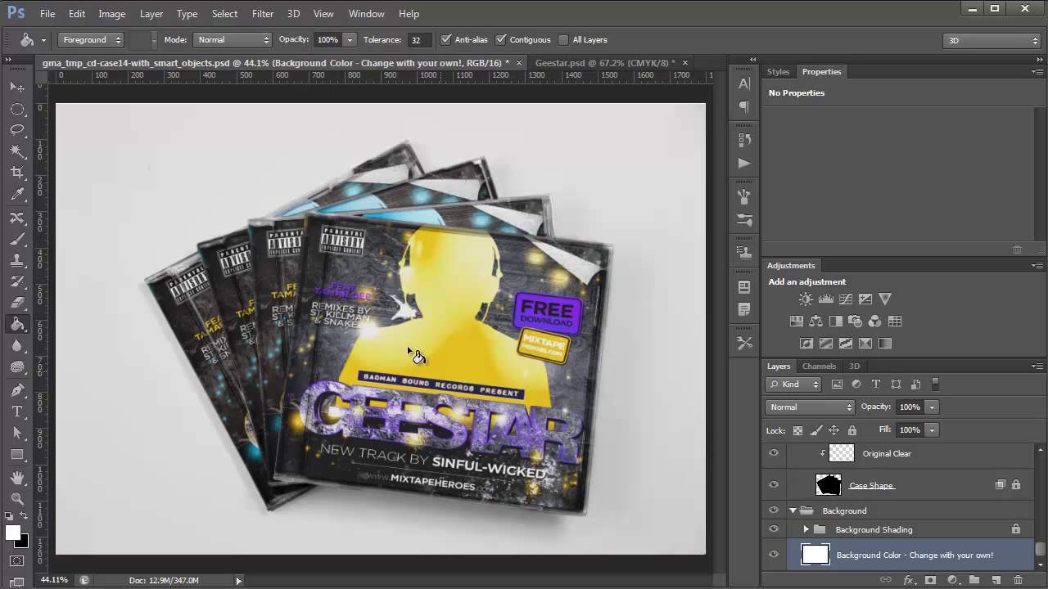
key(v)
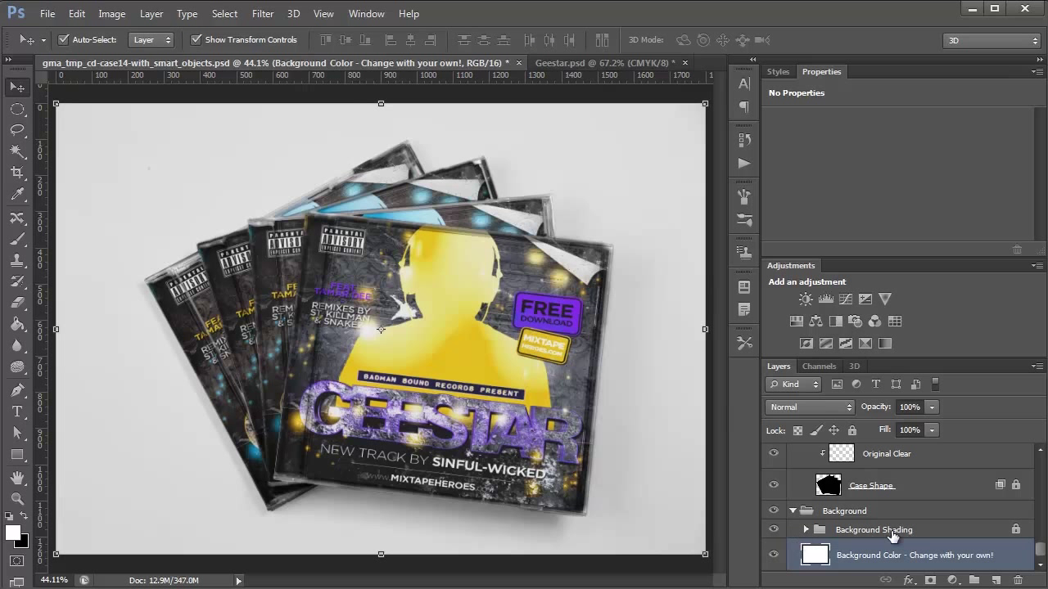